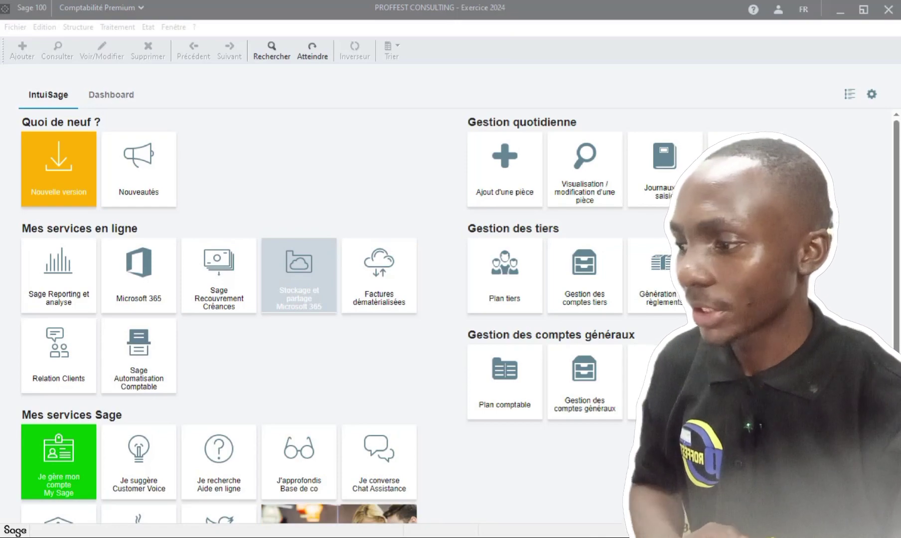
Open the chart of accounts (Plan comptable) and maximize its window
left_click(404, 15)
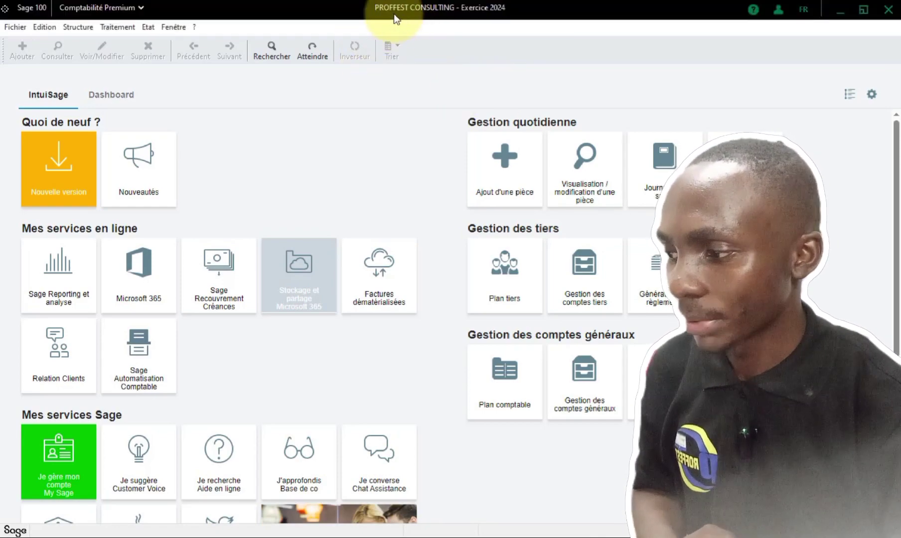
left_click(78, 29)
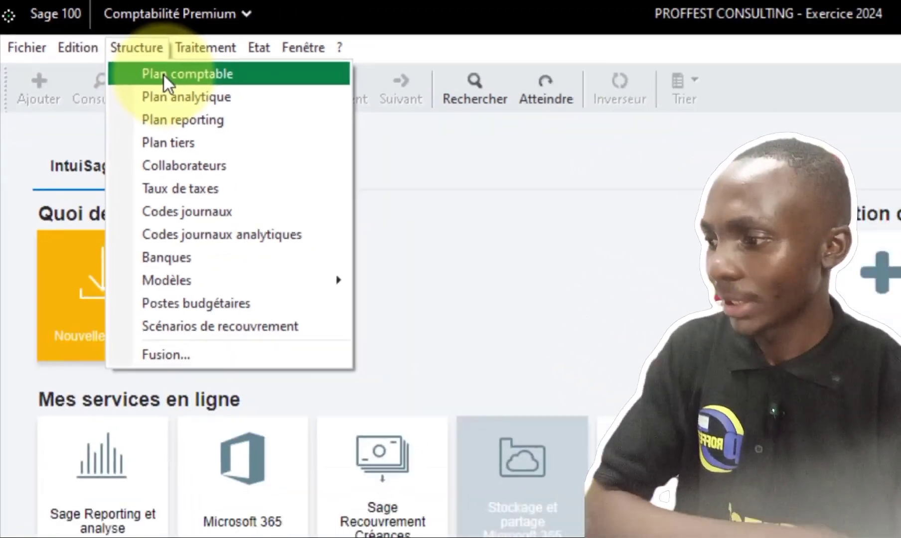
left_click(233, 107)
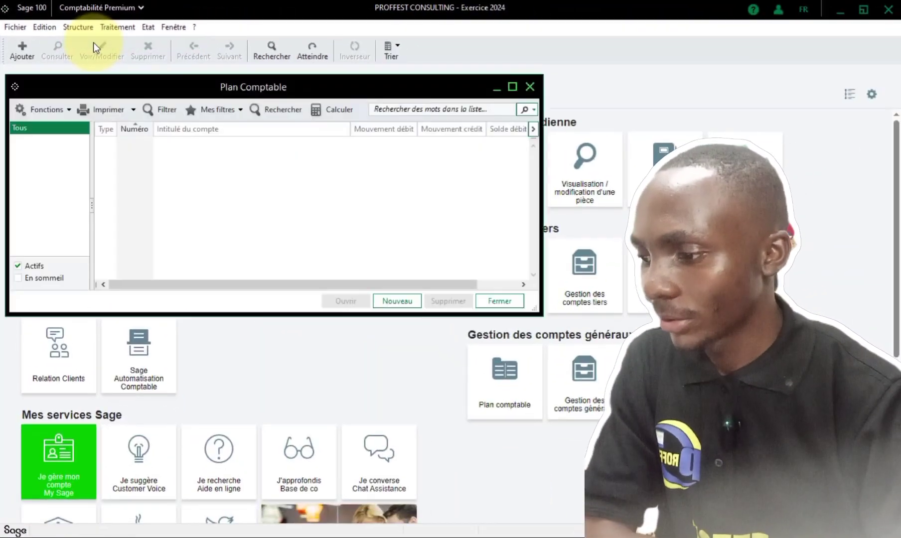
left_click(514, 88)
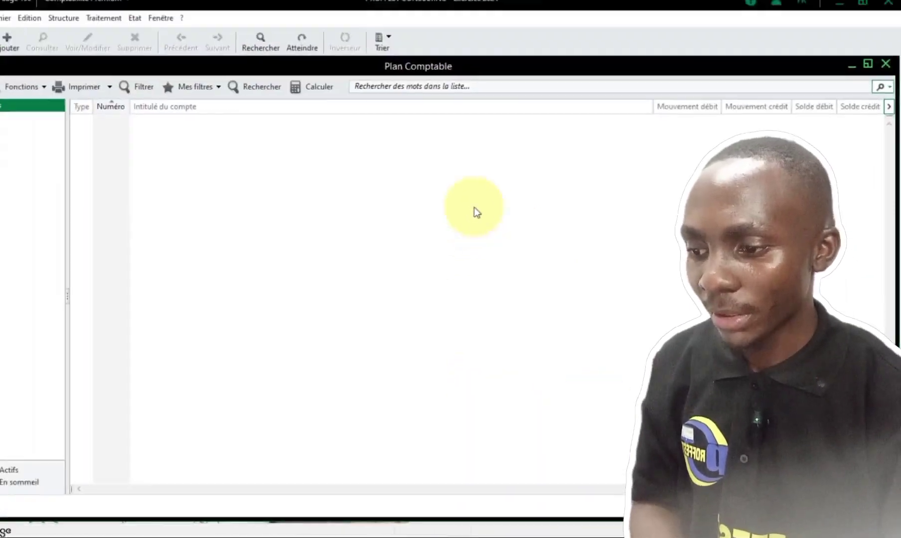
right_click(480, 213)
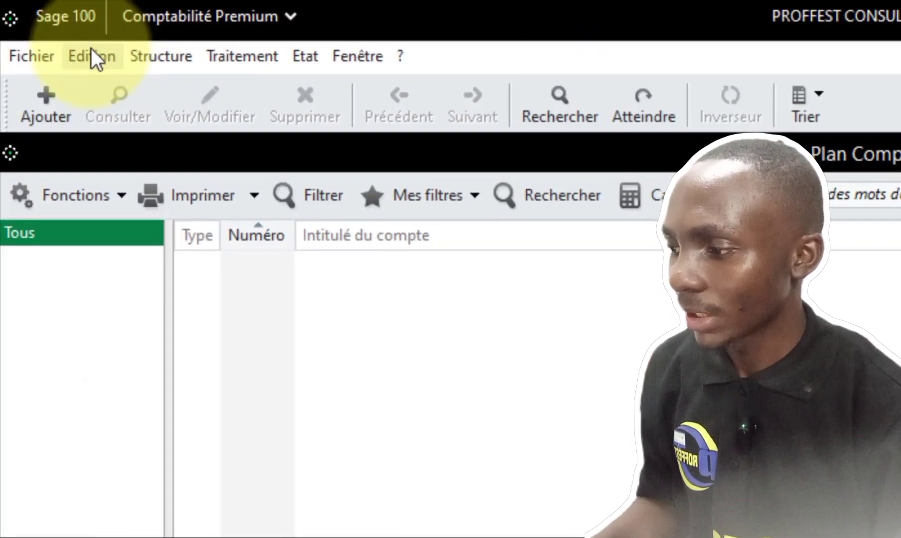
left_click(92, 49)
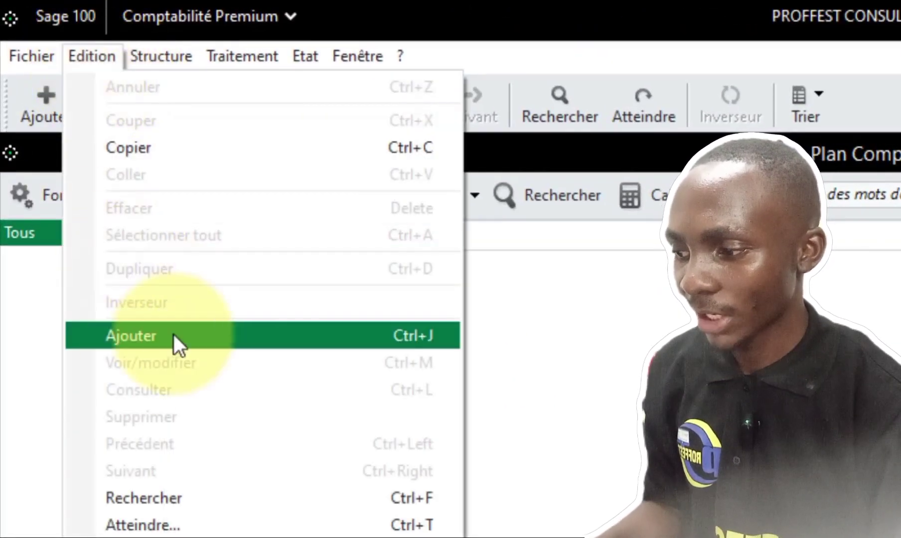
left_click(280, 339)
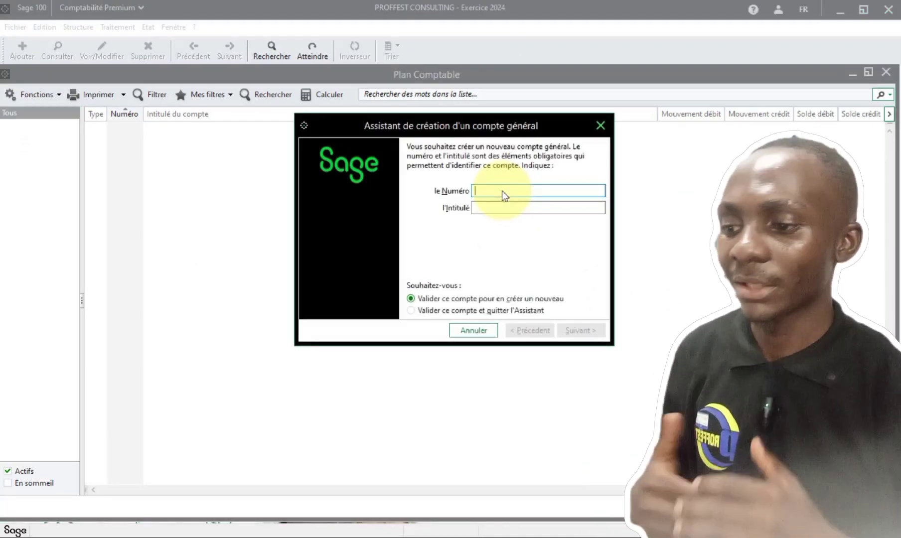
key("Escape")
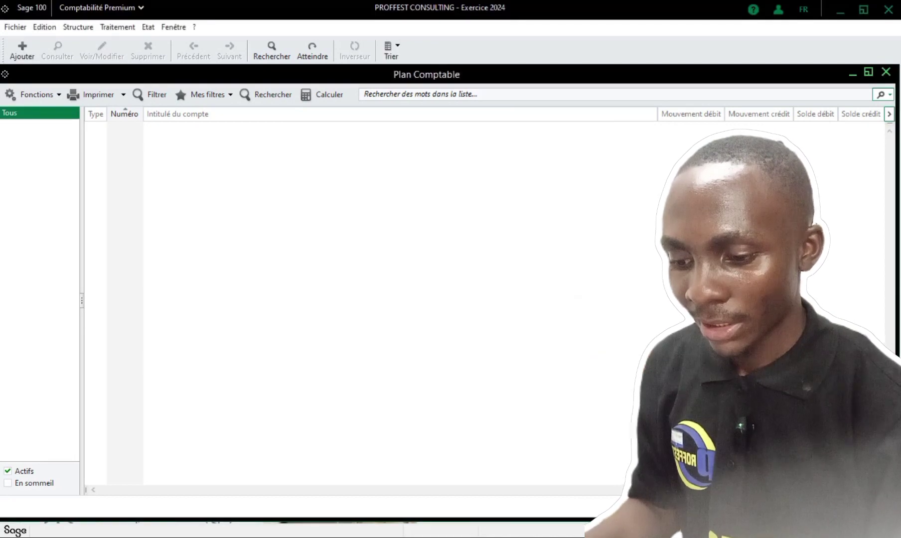
left_click(753, 506)
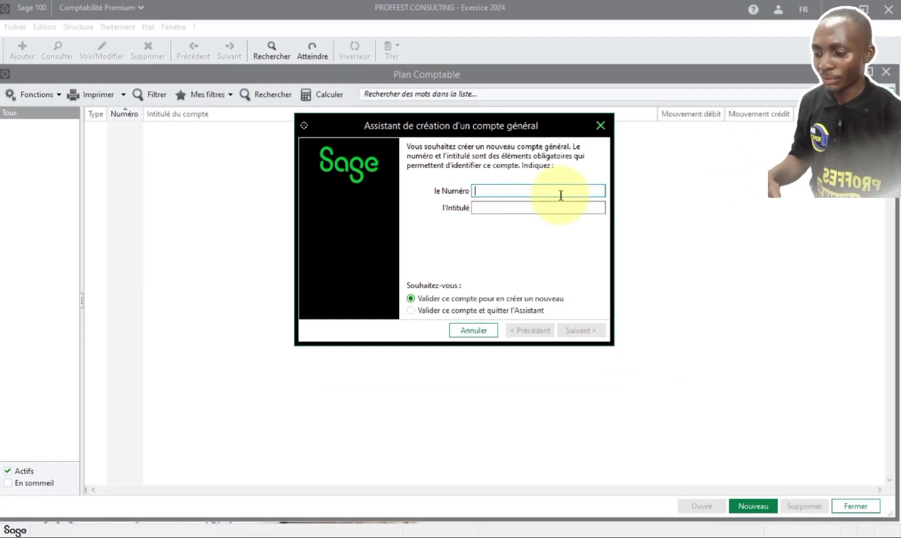
key("Escape")
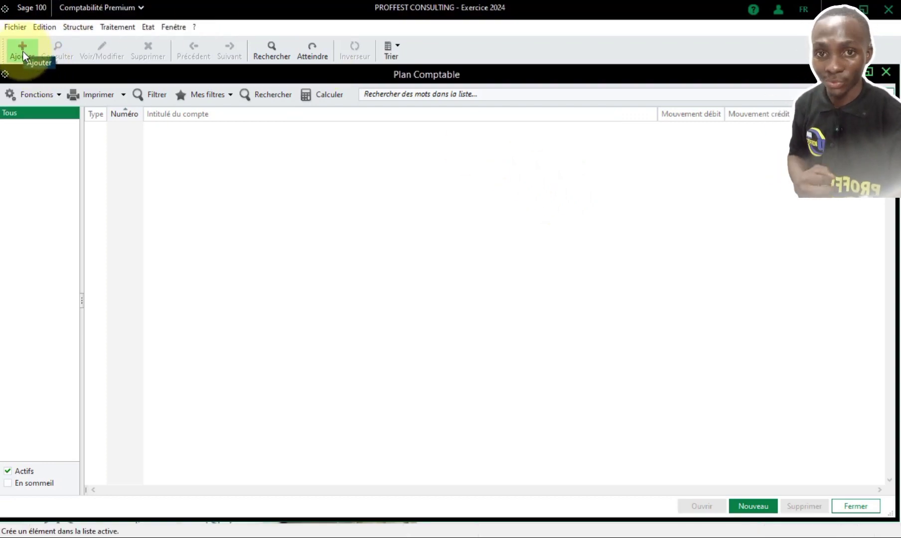
Create a general account with number 4452 and title "TVA sur achat" through the creation assistant, validating it to create another
key("ctrl+n")
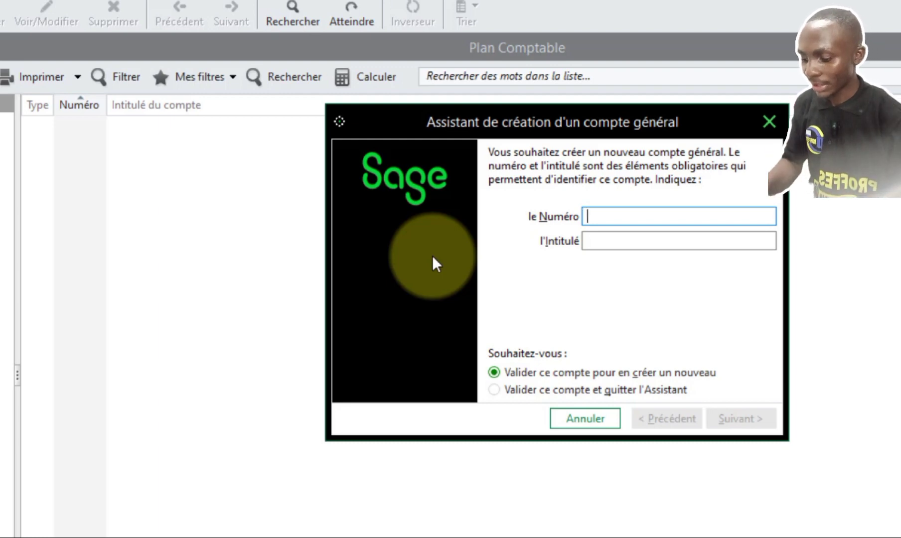
type("70")
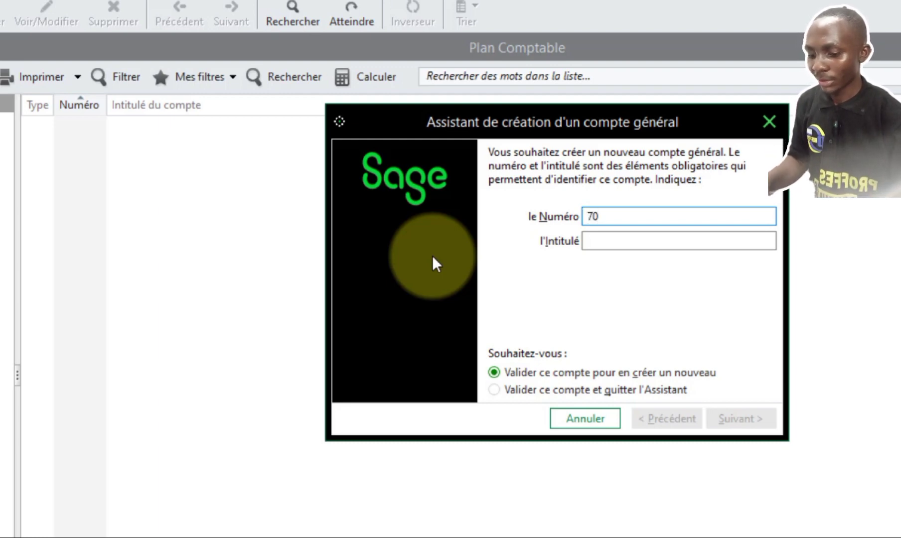
key("BackSpace")
key("BackSpace")
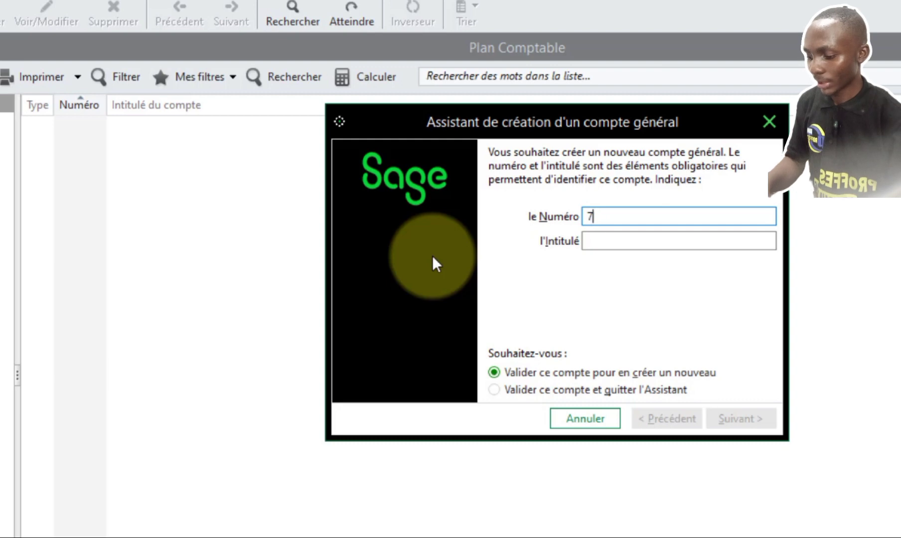
type("4452")
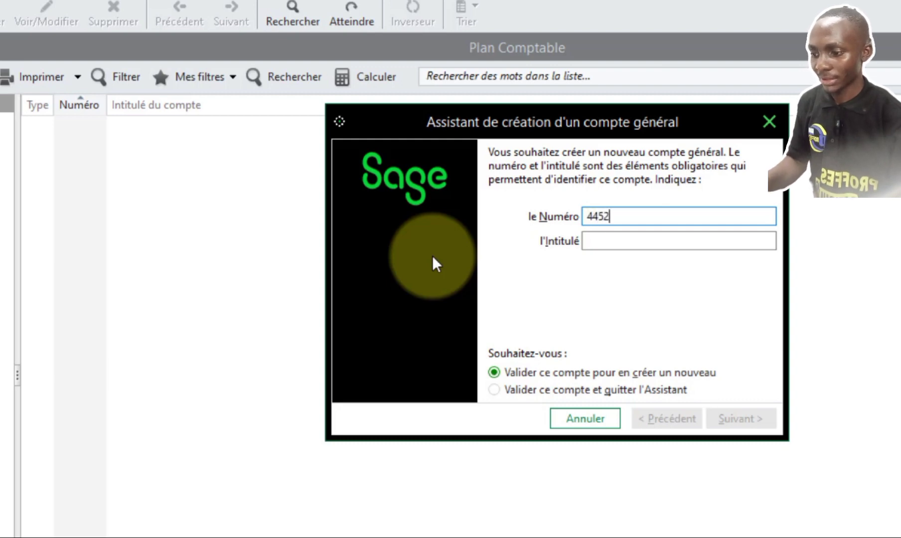
key("Tab")
type("T")
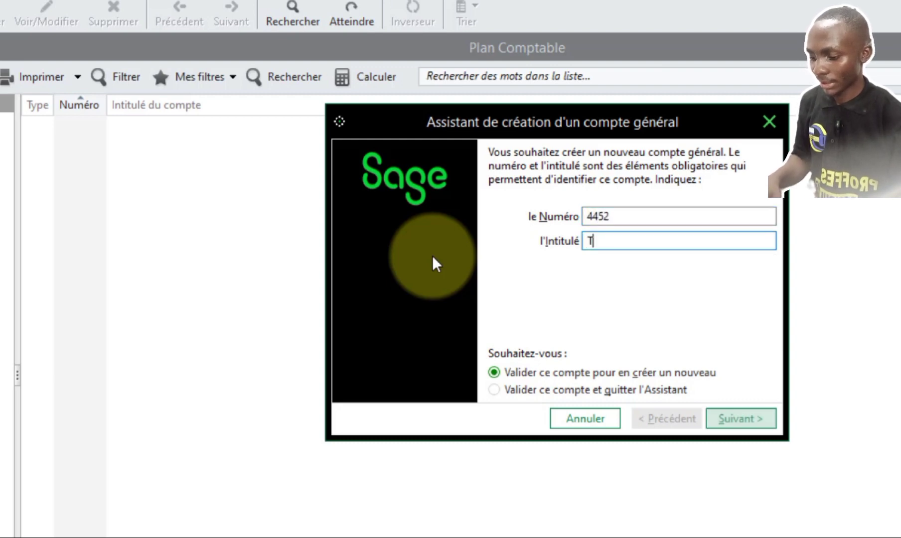
type("VA ")
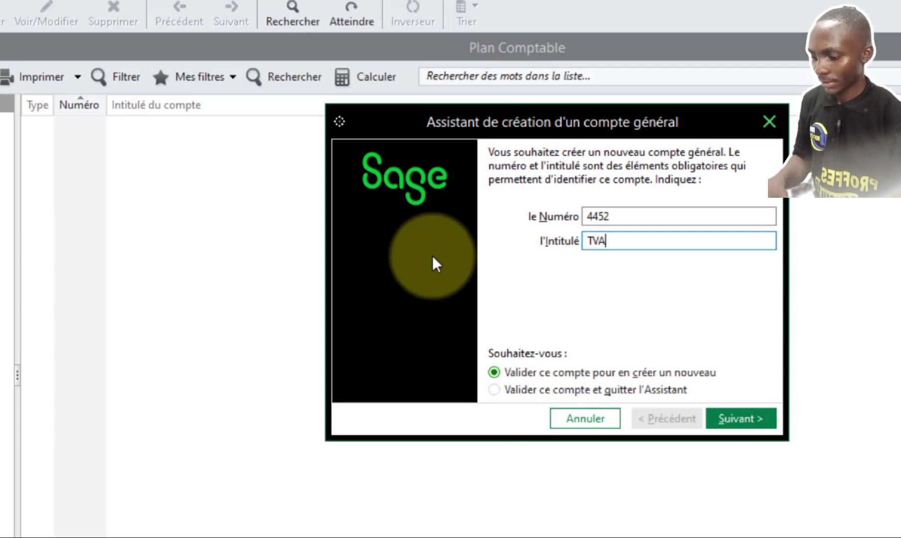
type("sur achat")
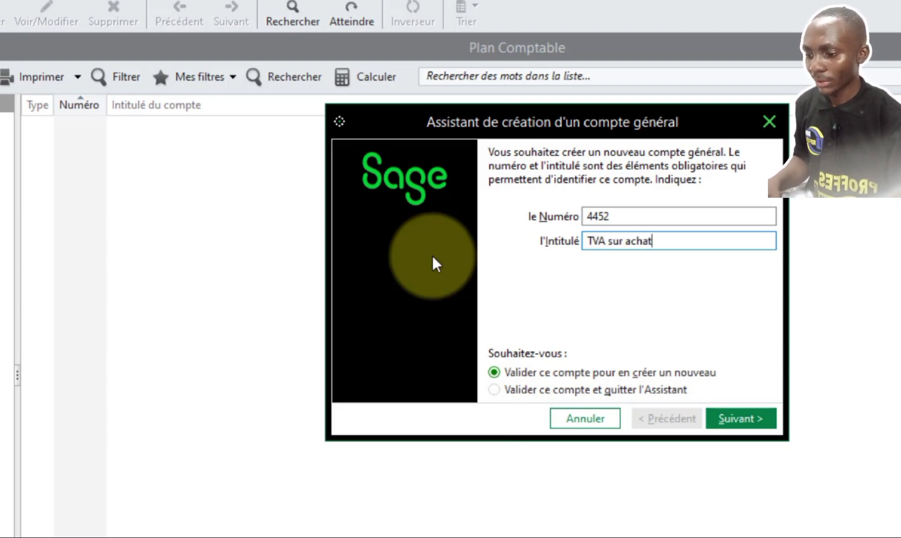
left_click(744, 416)
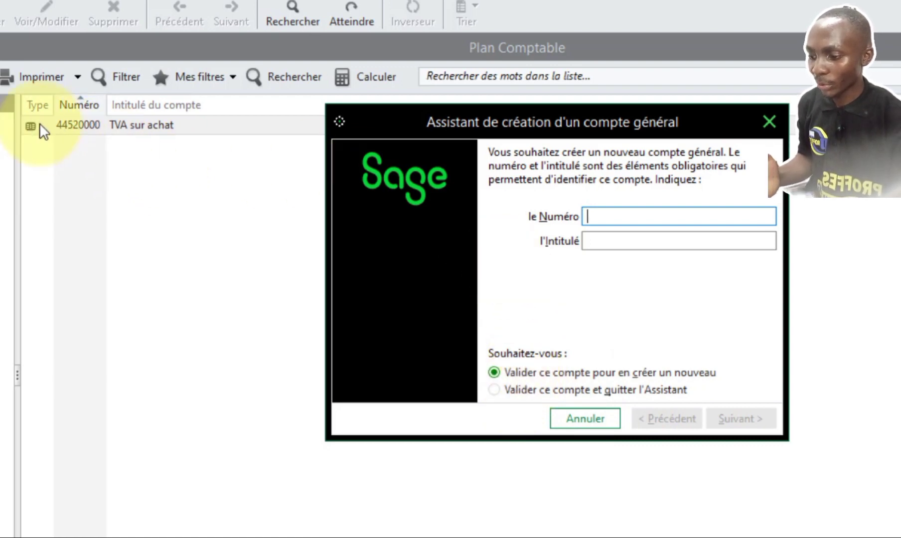
Close the account creation assistant and turn off assistant mode (Mode assistant)
left_click_drag(605, 122, 608, 159)
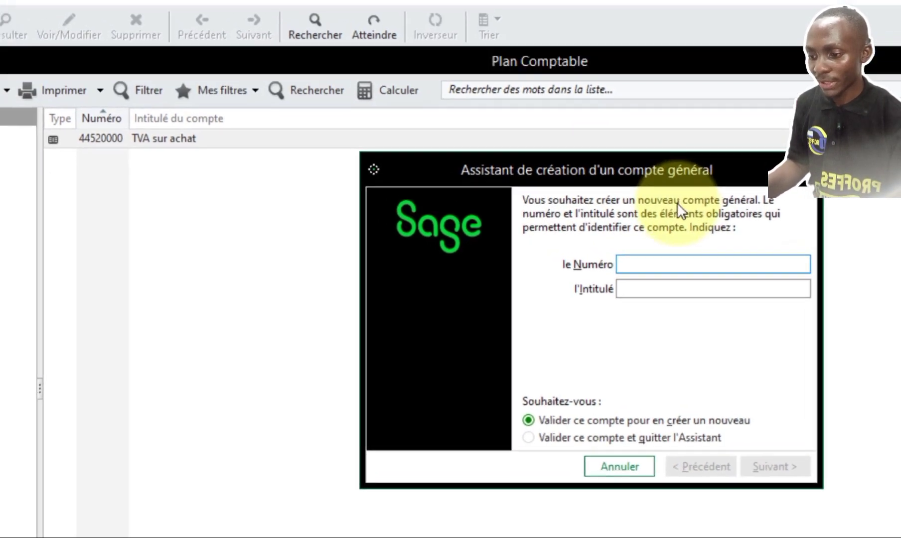
key("Escape")
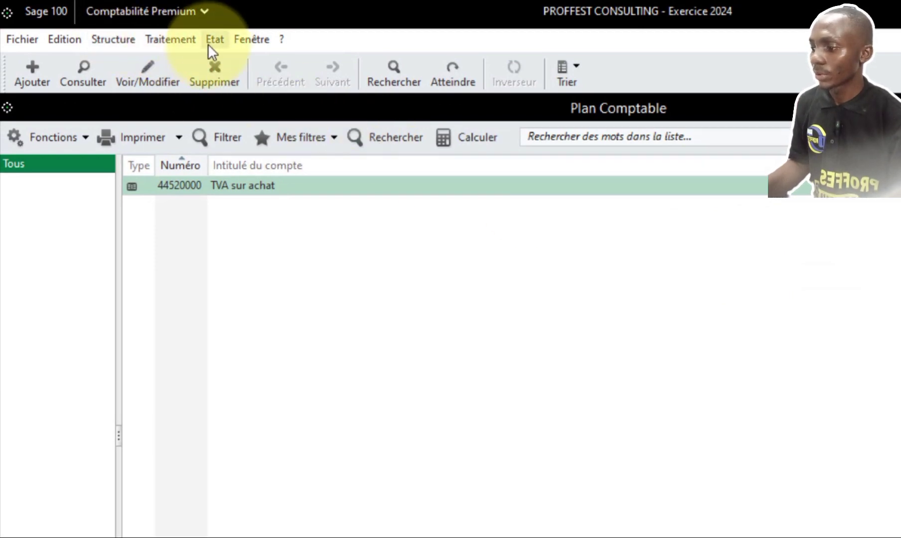
left_click(250, 39)
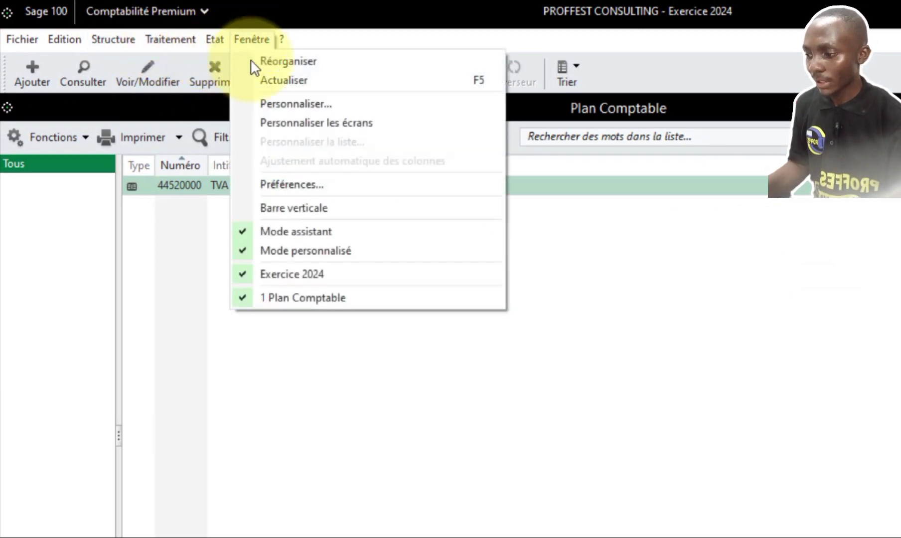
left_click(305, 232)
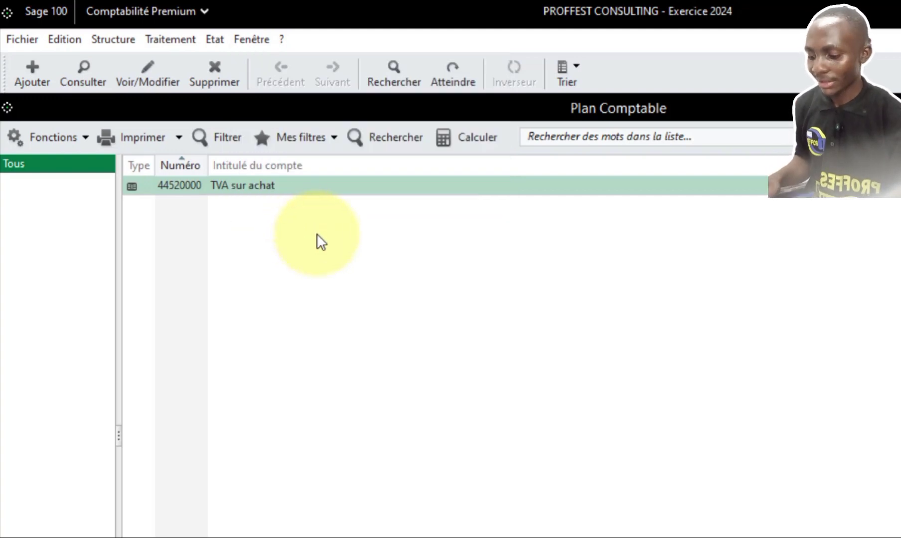
Start a new general account of type Détail with number 70 and the title "Vents"
key("ctrl+n")
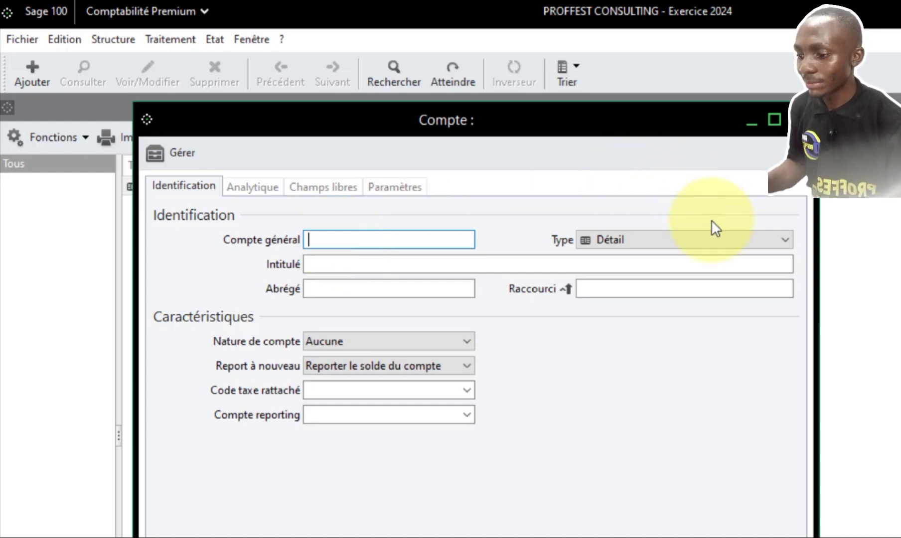
left_click(708, 241)
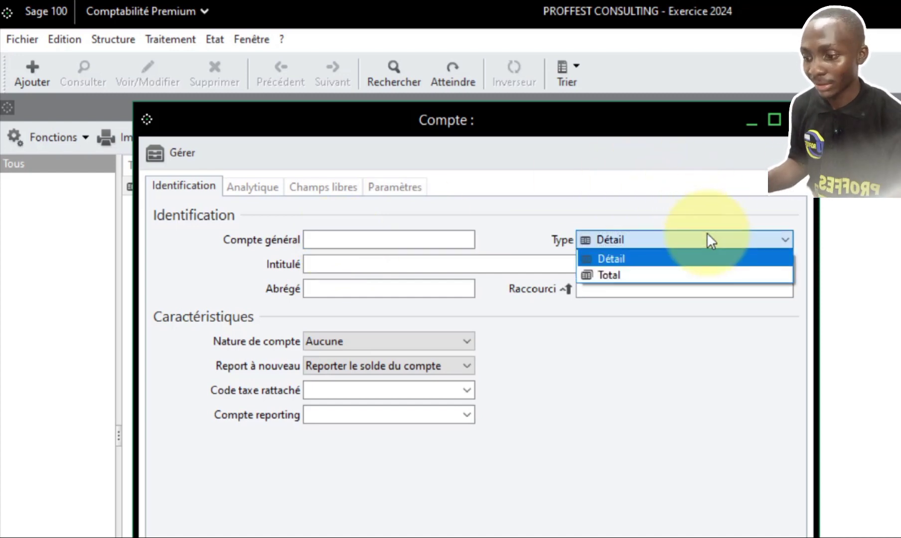
left_click(708, 234)
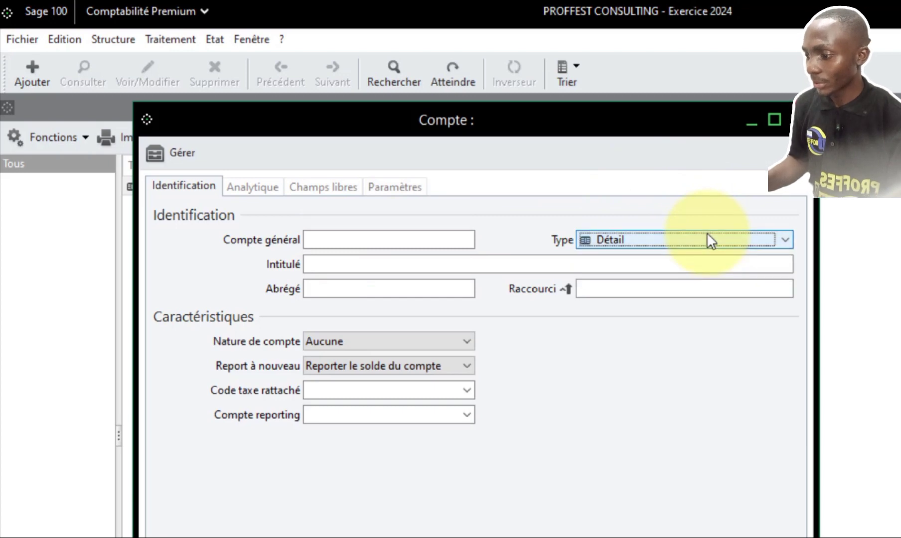
left_click(372, 243)
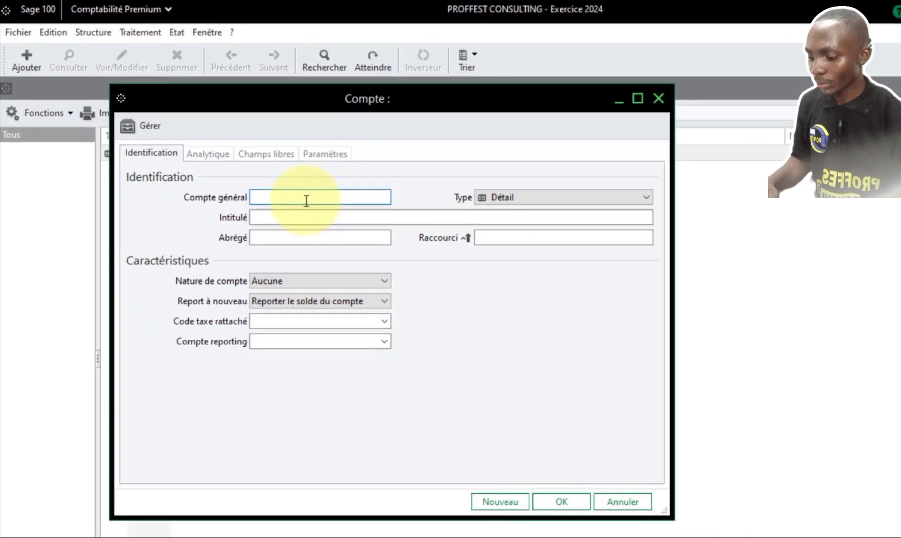
type("70")
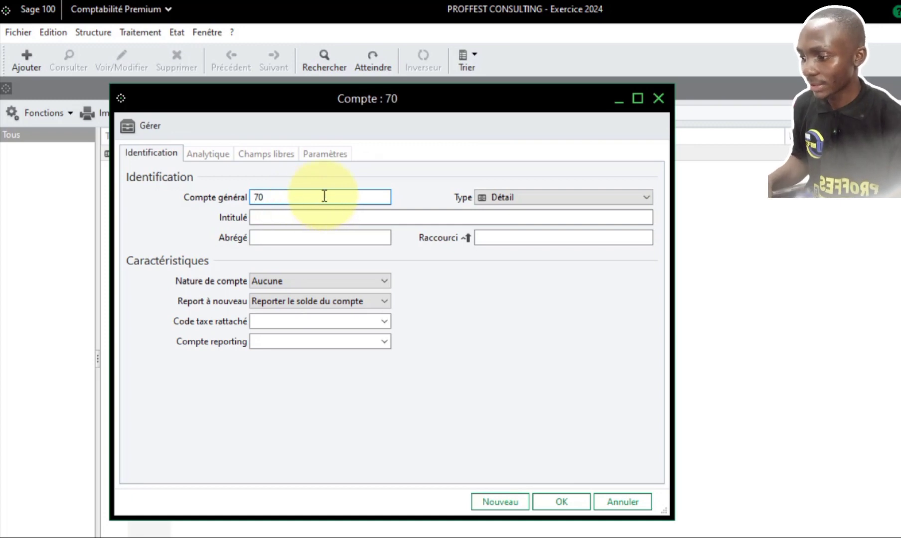
left_click_drag(384, 106, 404, 109)
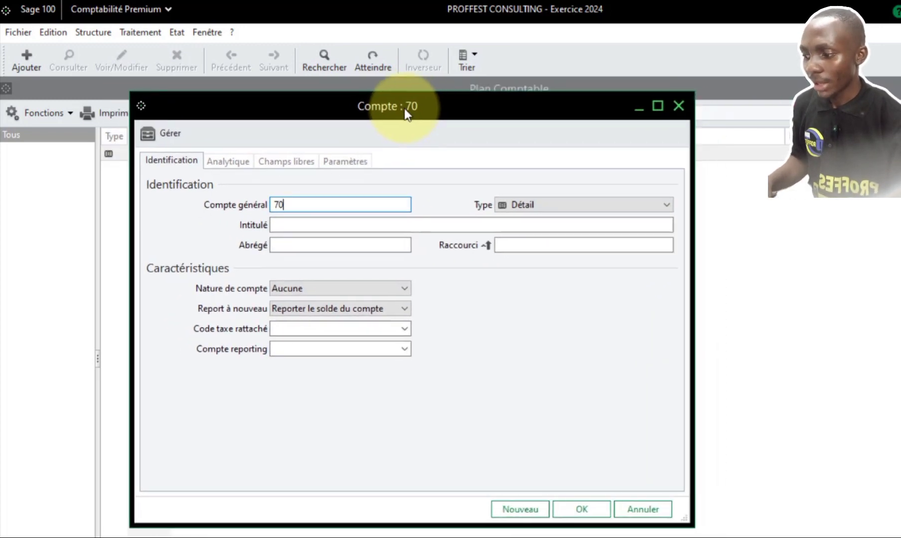
left_click(363, 224)
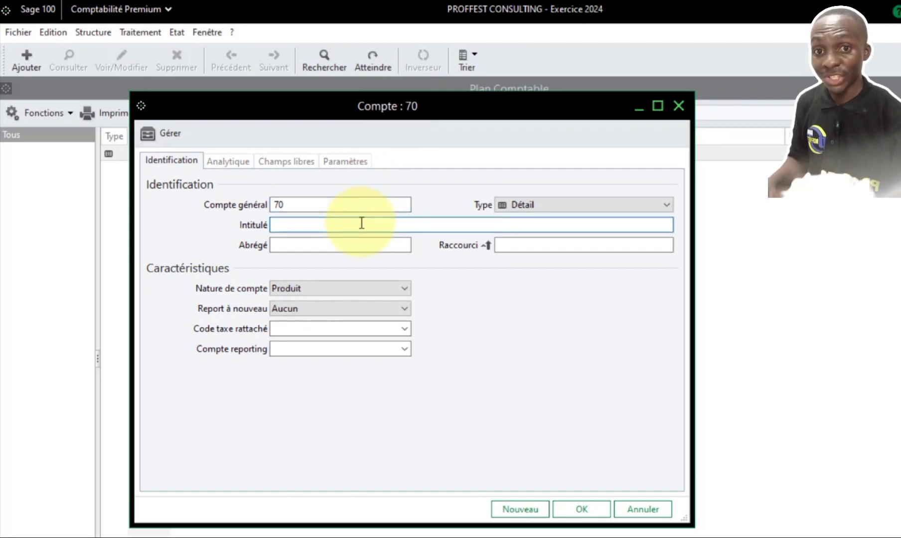
type("Vents")
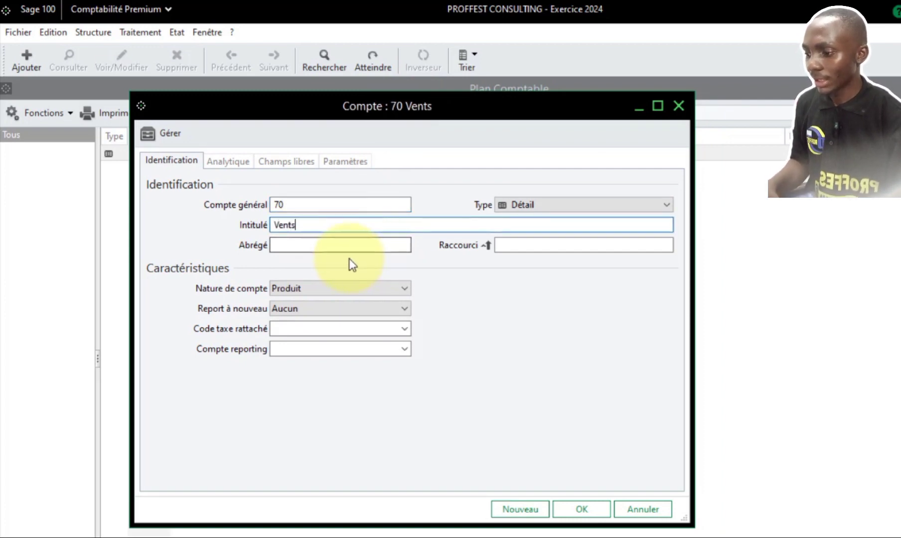
key("Tab")
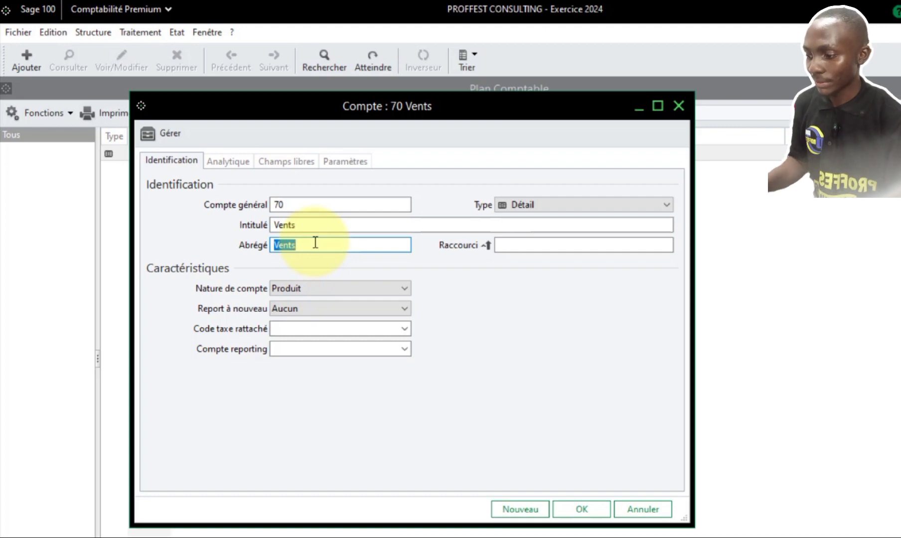
Examine the new account's Nature de compte, Report à nouveau, Code taxe rattaché and Compte reporting settings
left_click(300, 288)
left_click(300, 288)
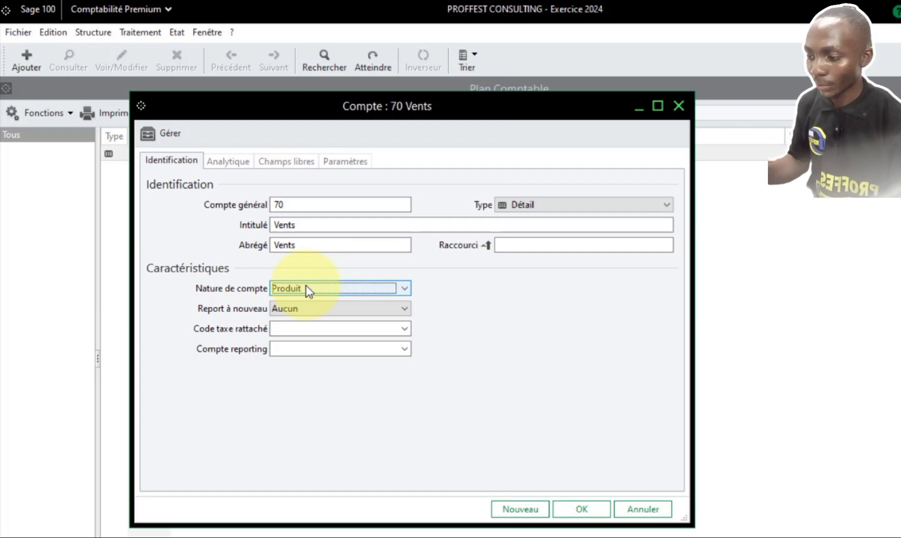
left_click(328, 311)
left_click(328, 311)
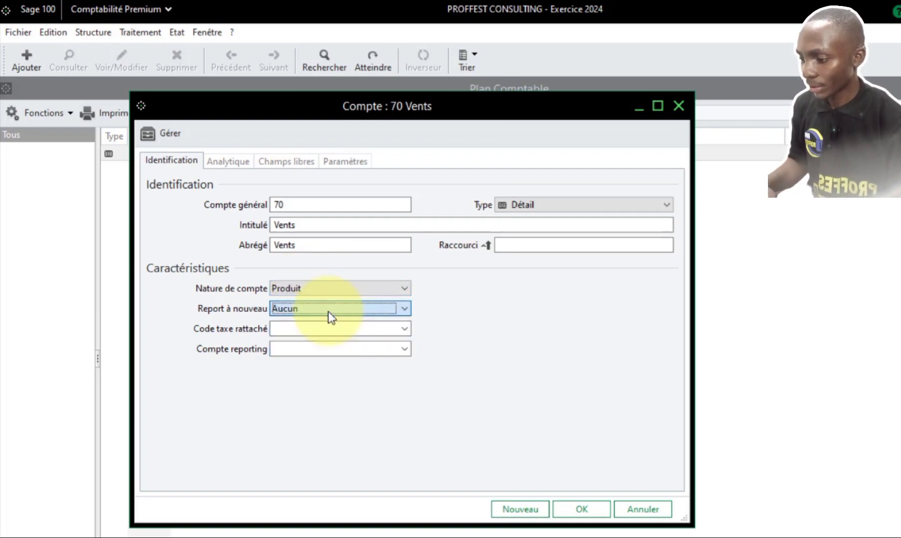
left_click(389, 335)
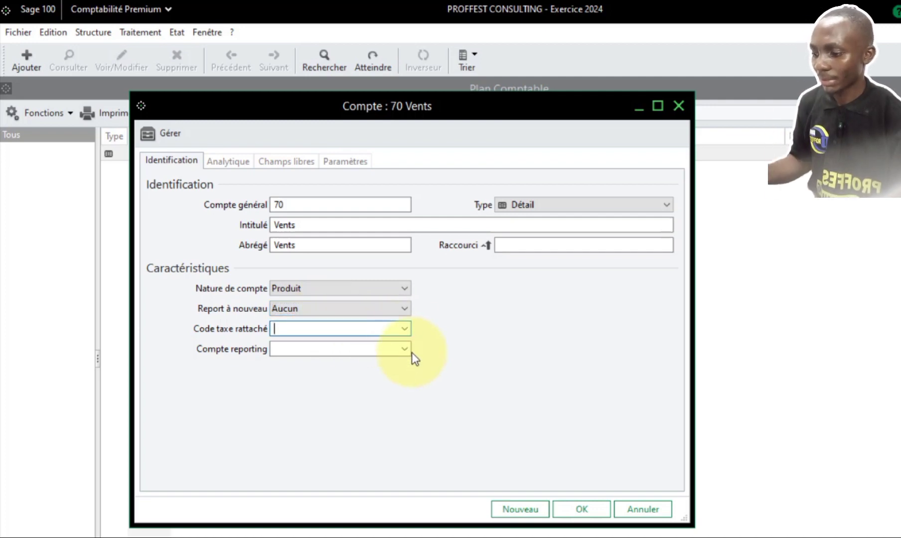
left_click(408, 350)
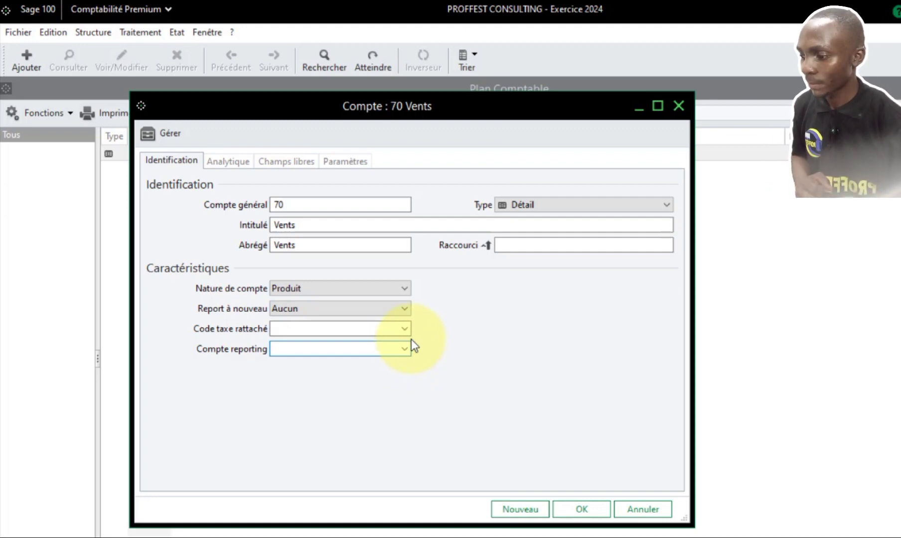
Change the type of account 70 "Vents" to Total and save the account
left_click(569, 205)
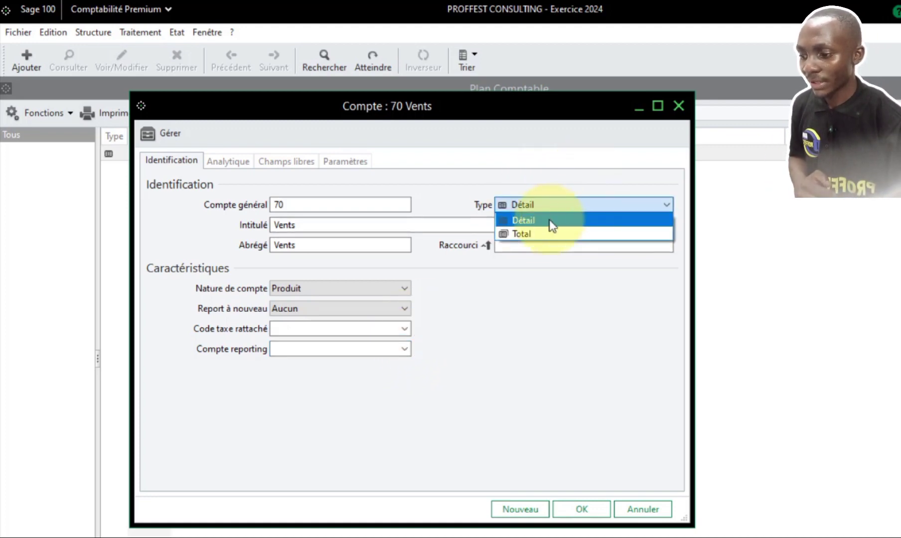
left_click(535, 238)
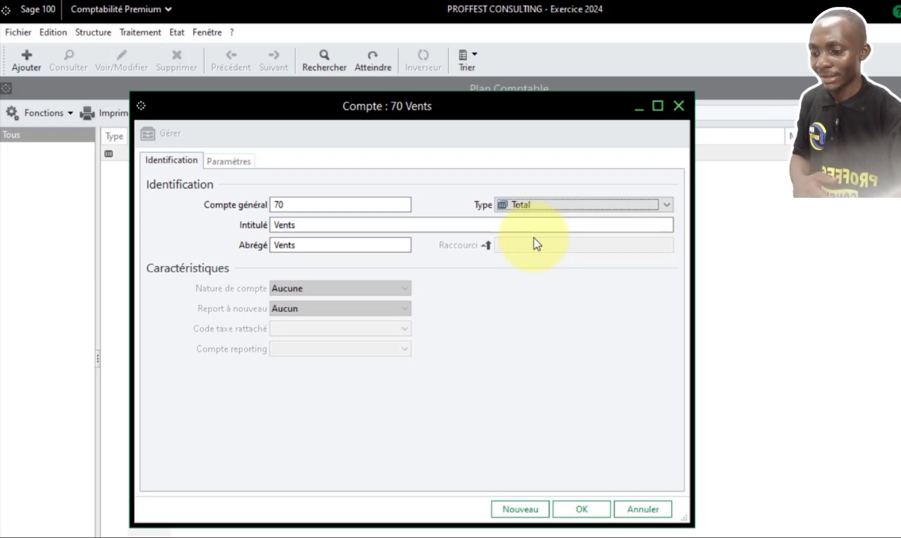
left_click(584, 509)
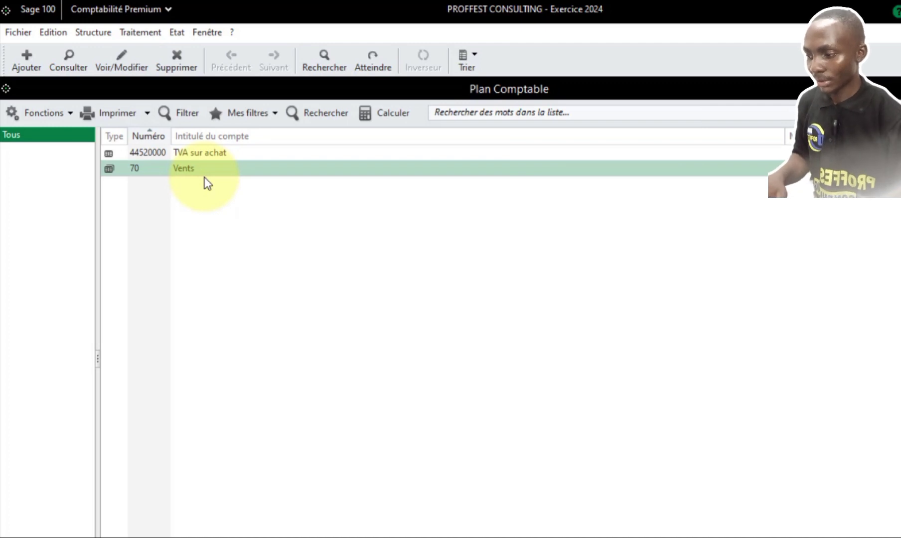
Start a new general account of type Détail with number 701
key("ctrl+n")
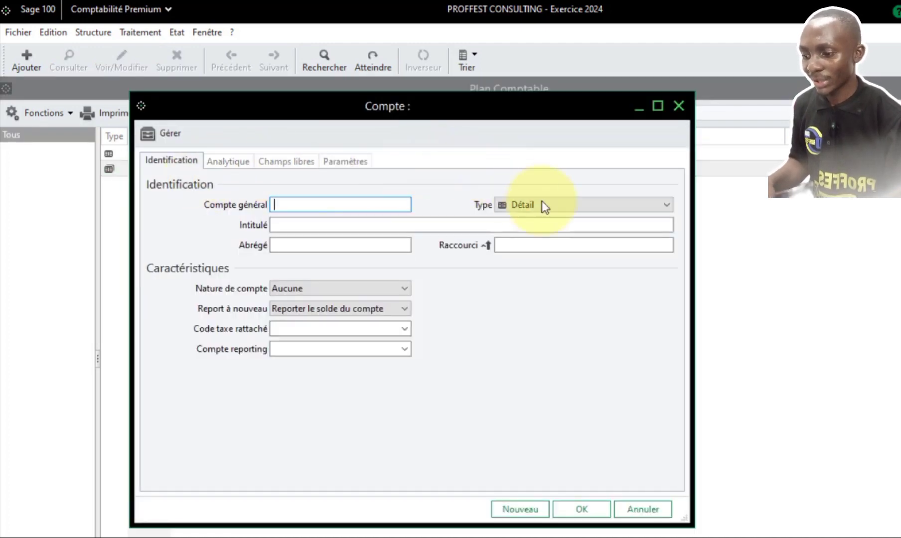
type("70")
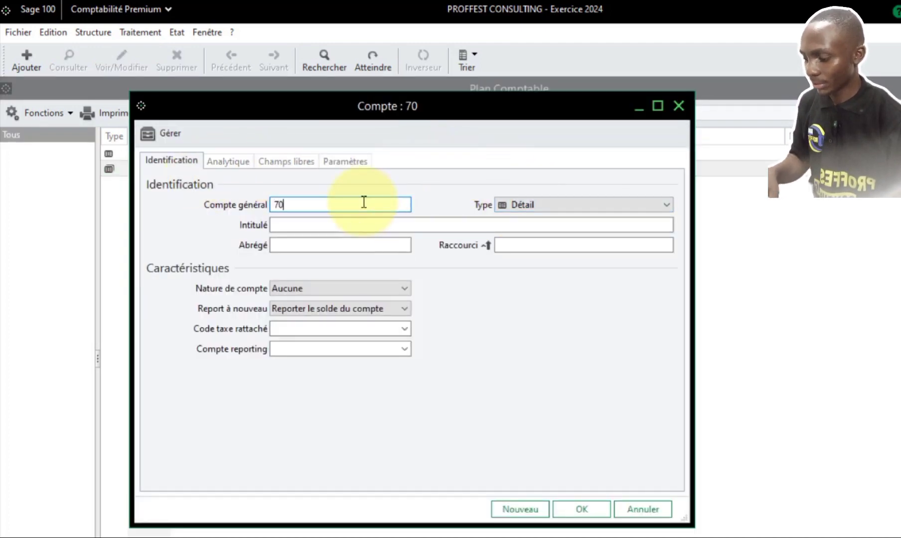
type("1")
key("Tab")
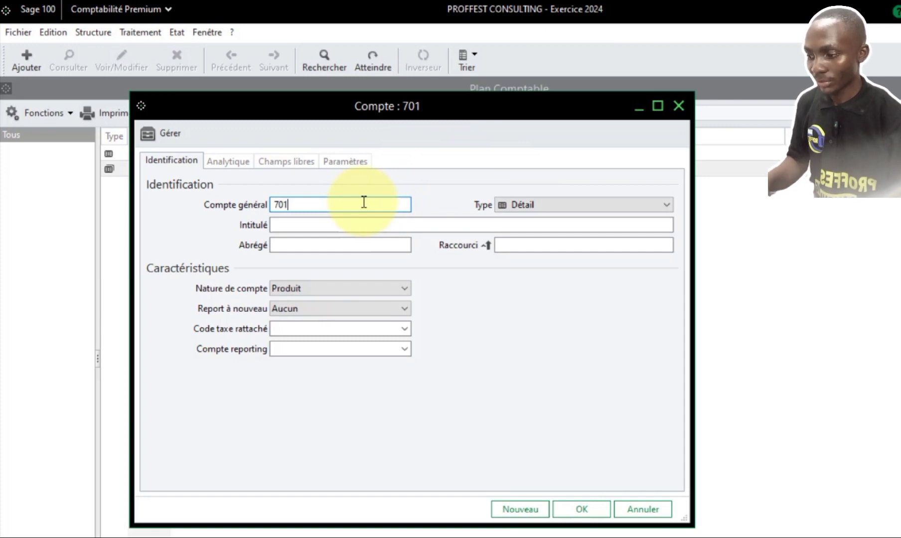
key("Tab")
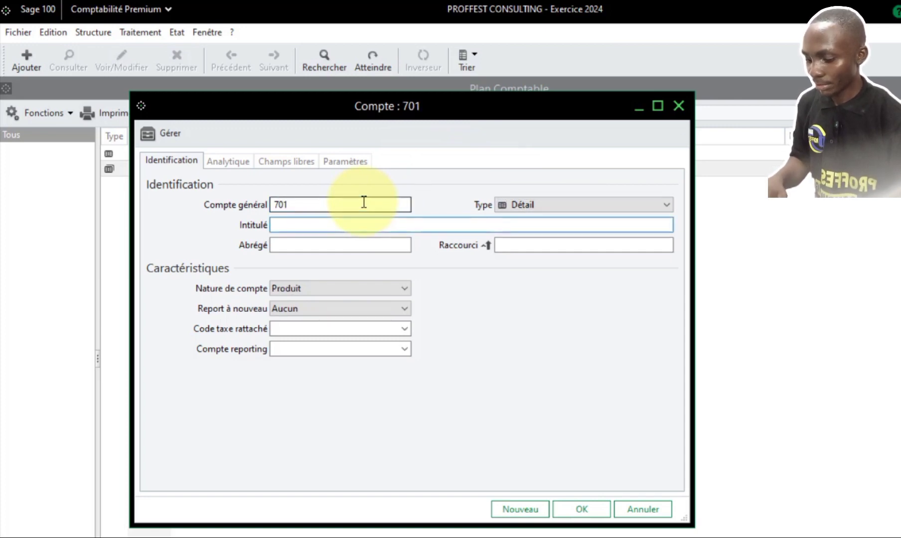
Title the new account "Ventes de Marchandise dans la regio", fill its short name from the title, and save it
type("Vent")
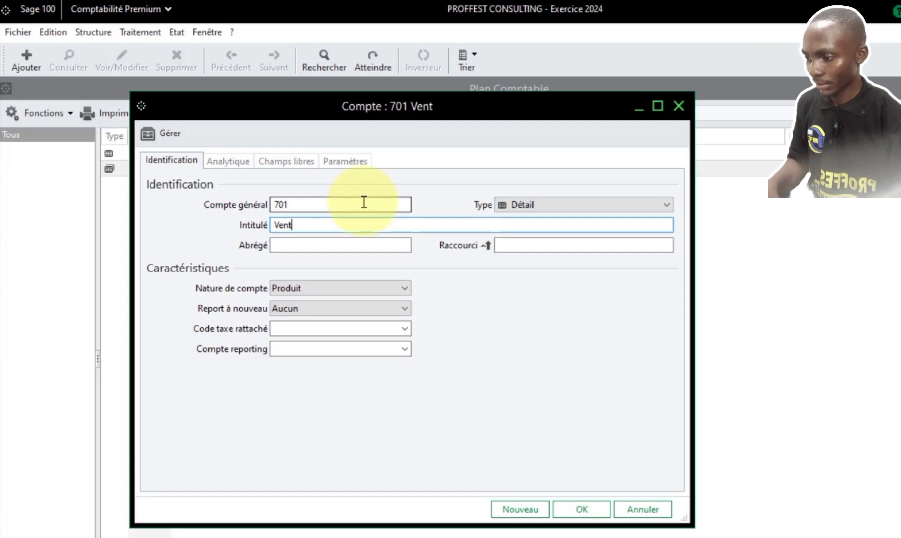
type("es d")
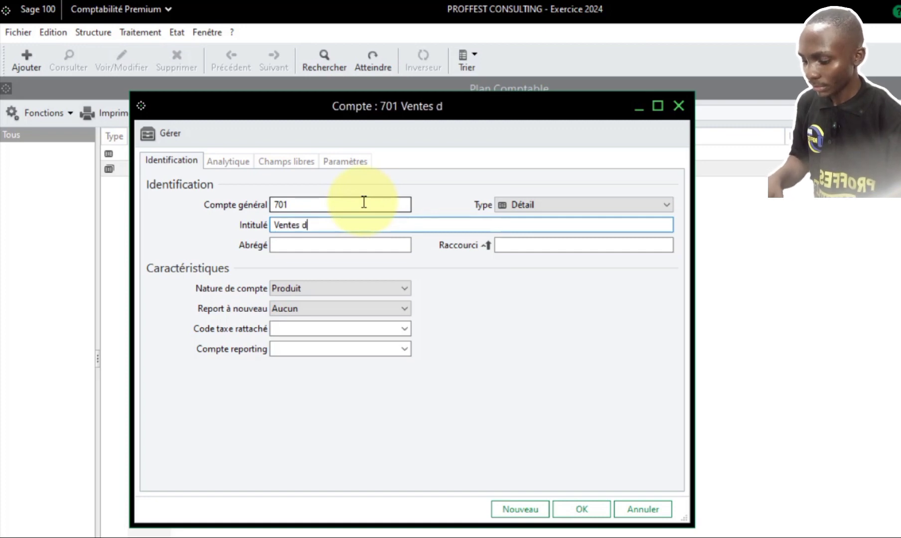
type("e Marcha")
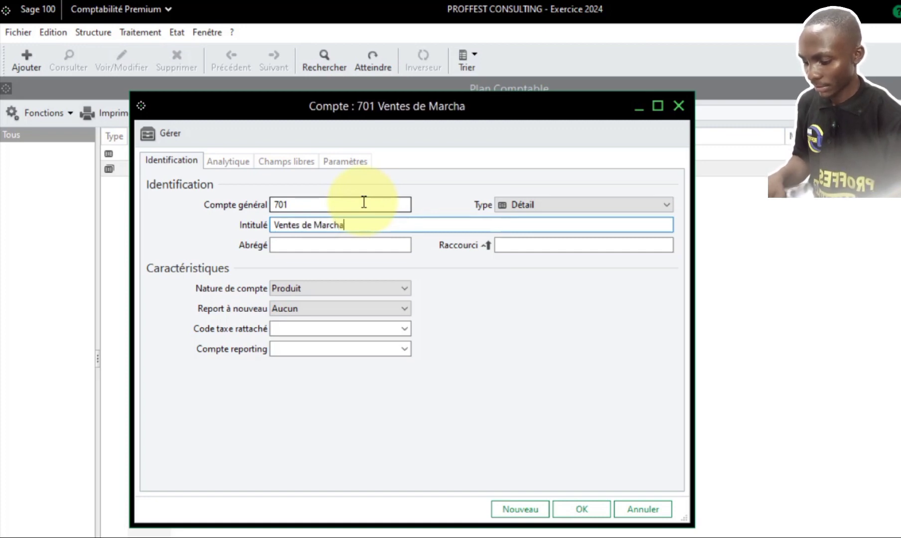
type("n")
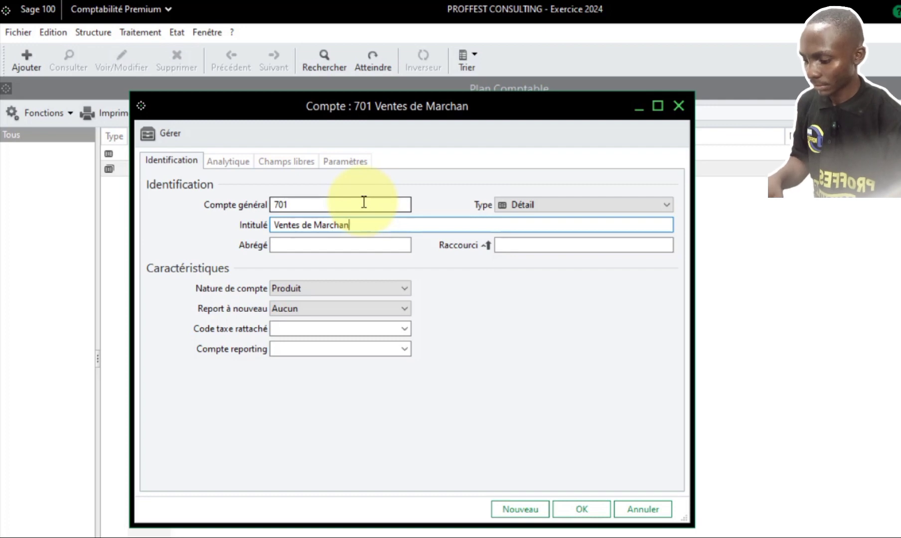
type("dise dans la regio")
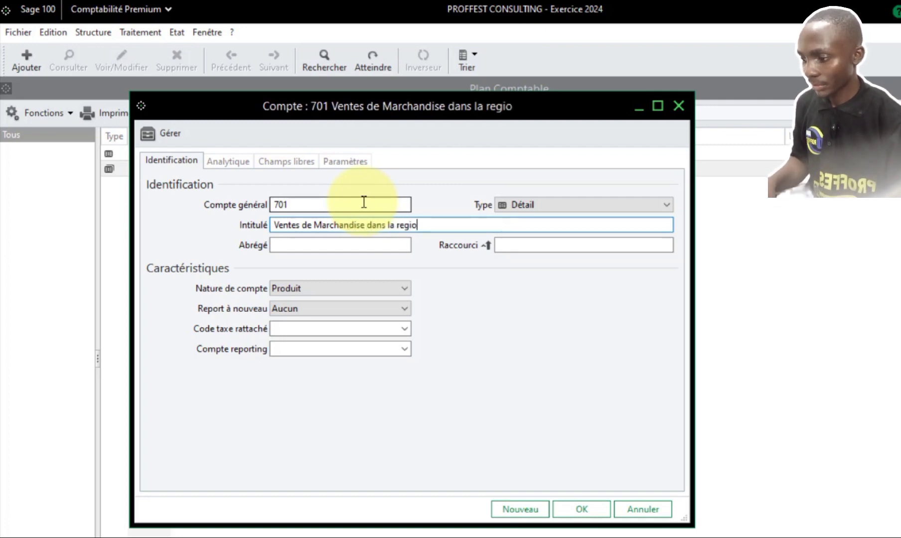
left_click(386, 238)
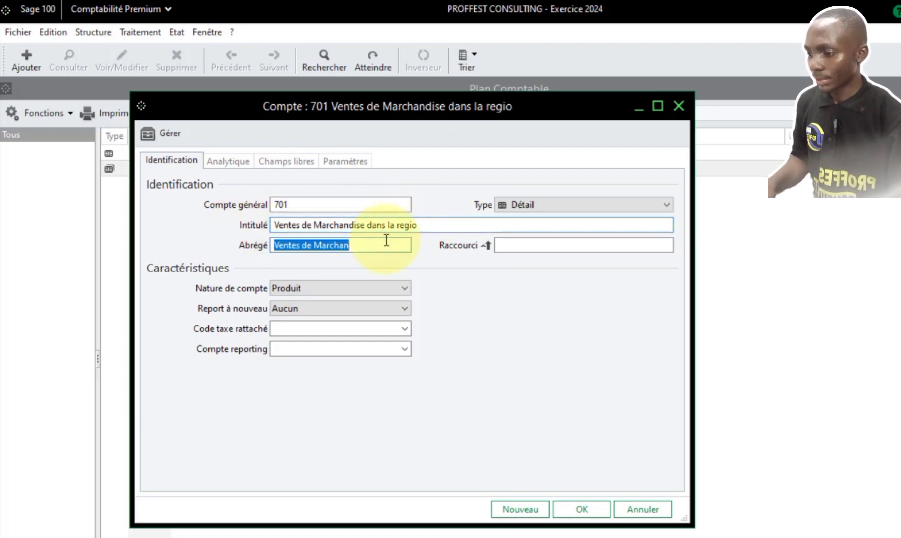
left_click(438, 227)
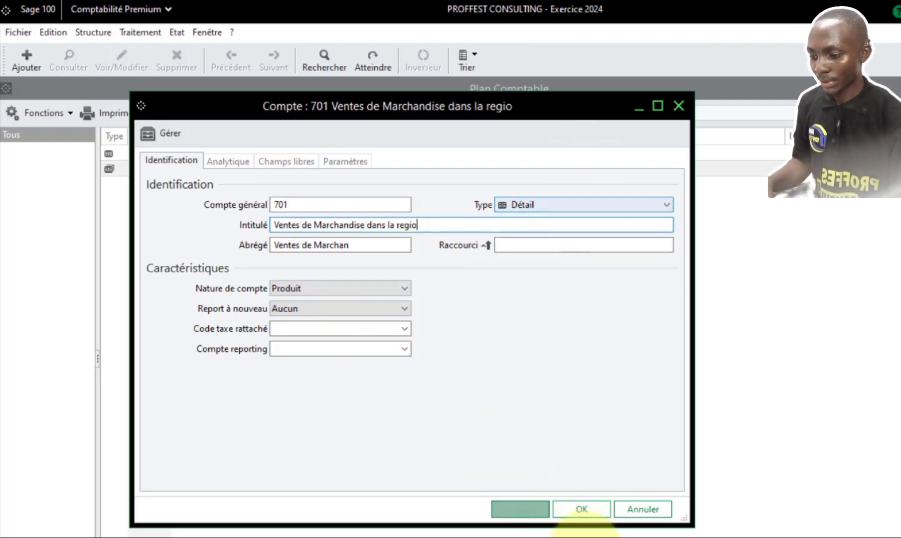
left_click(587, 510)
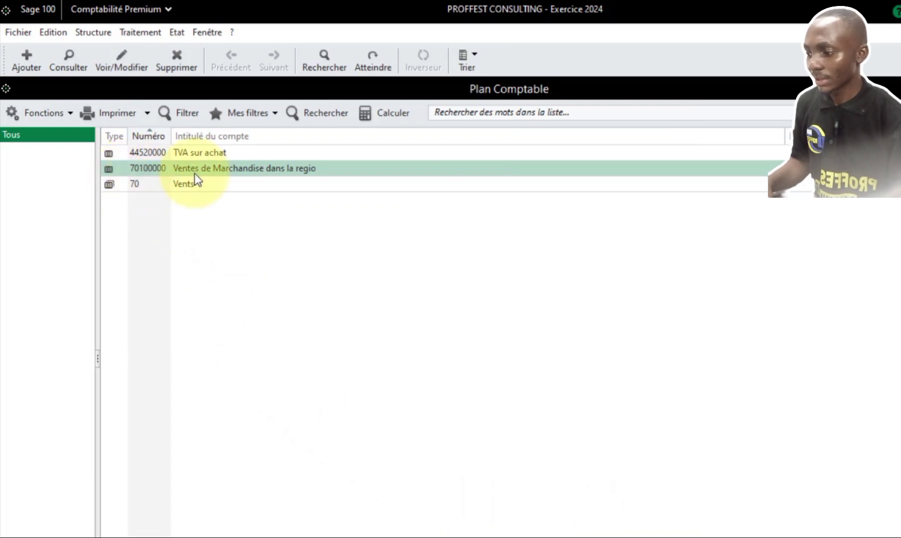
Set the "Ventes de Marchandise dans la regio" account to dormant (Mettre en sommeil) and save the change
left_click(138, 189)
left_click(148, 170)
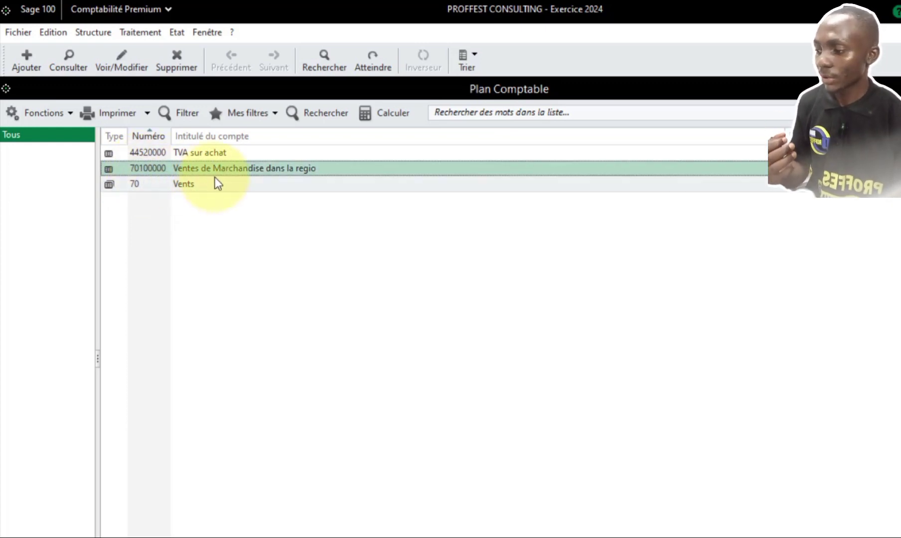
double_click(147, 173)
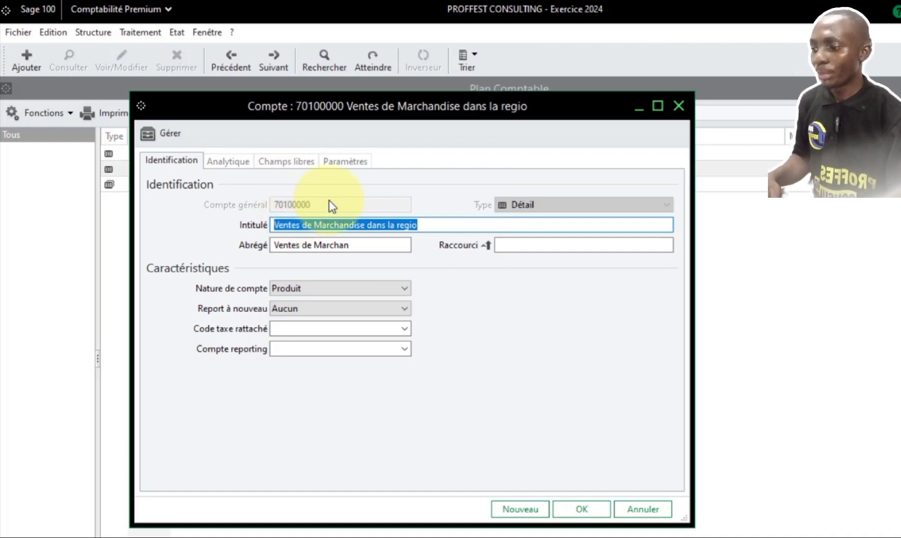
left_click(342, 166)
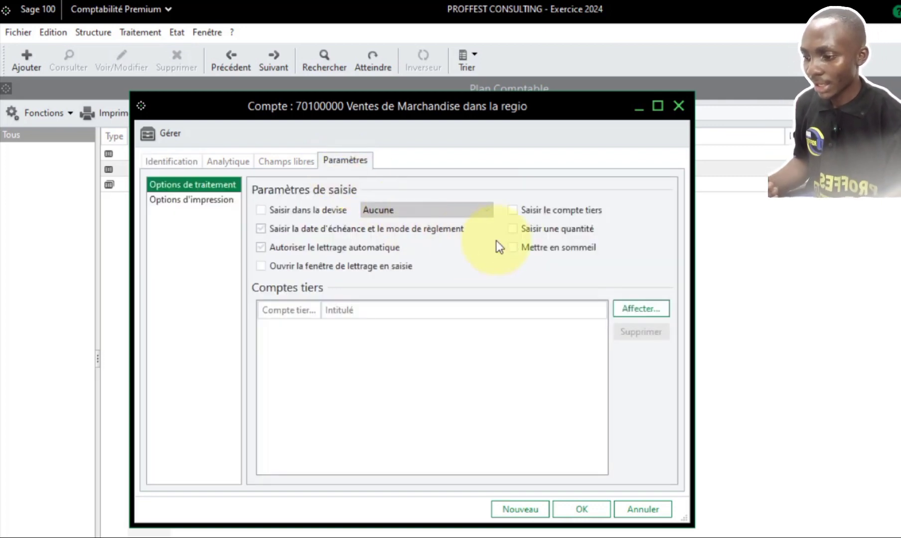
left_click(529, 249)
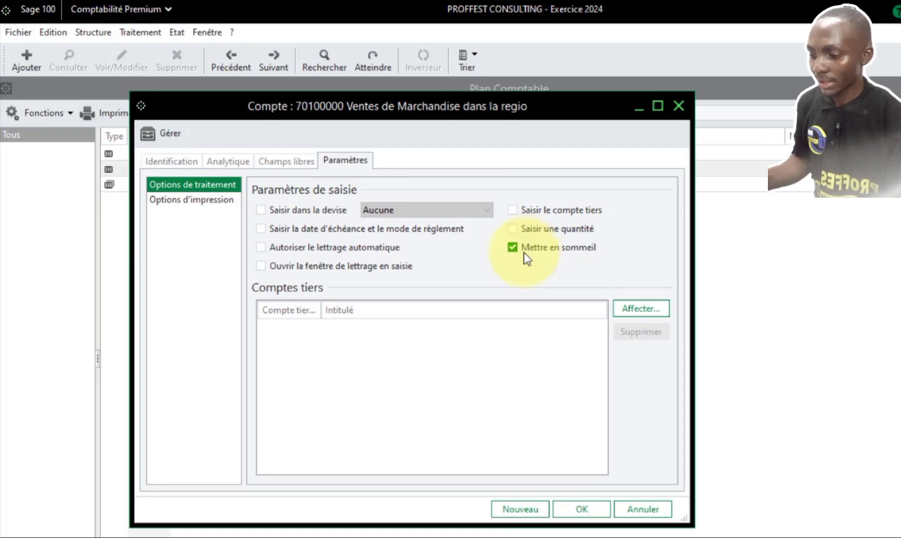
left_click(582, 512)
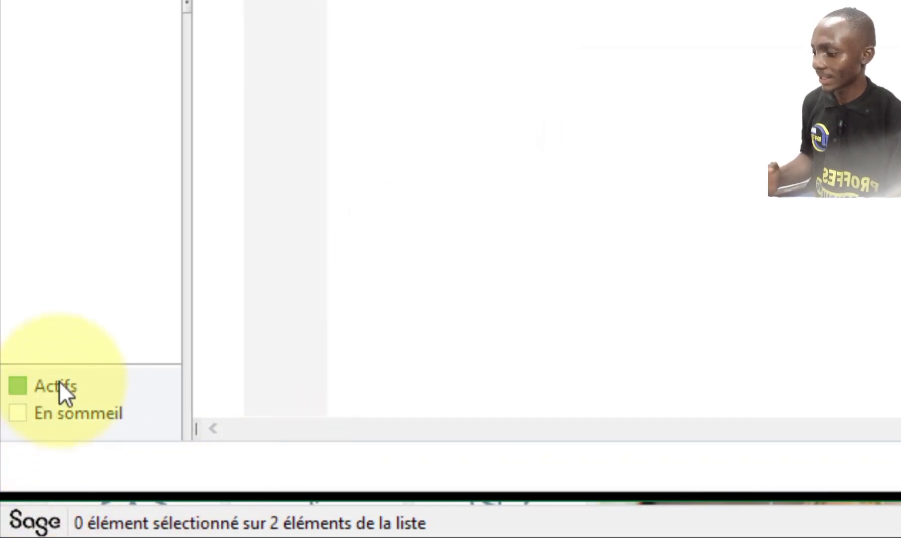
Include dormant accounts (En sommeil) in the chart of accounts list, temporarily hide the active ones (Actifs), and show both
left_click(20, 414)
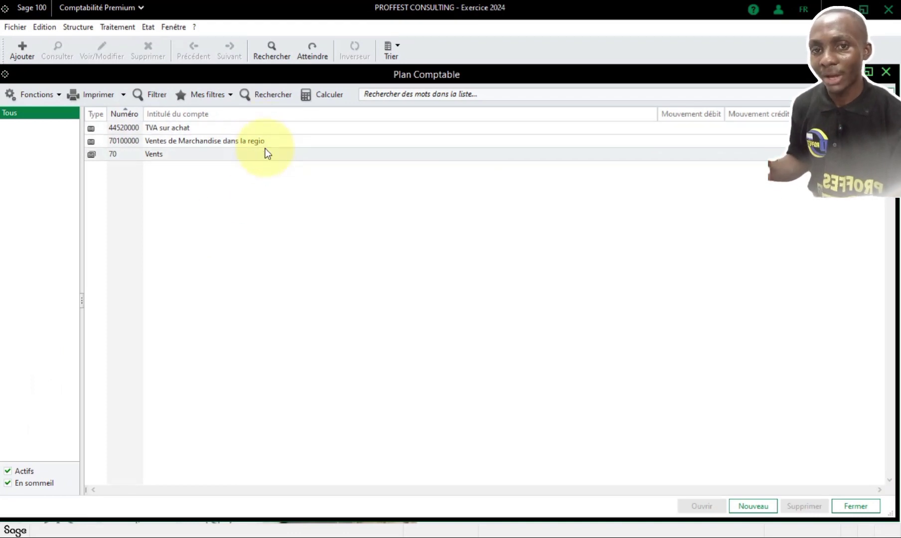
left_click(8, 472)
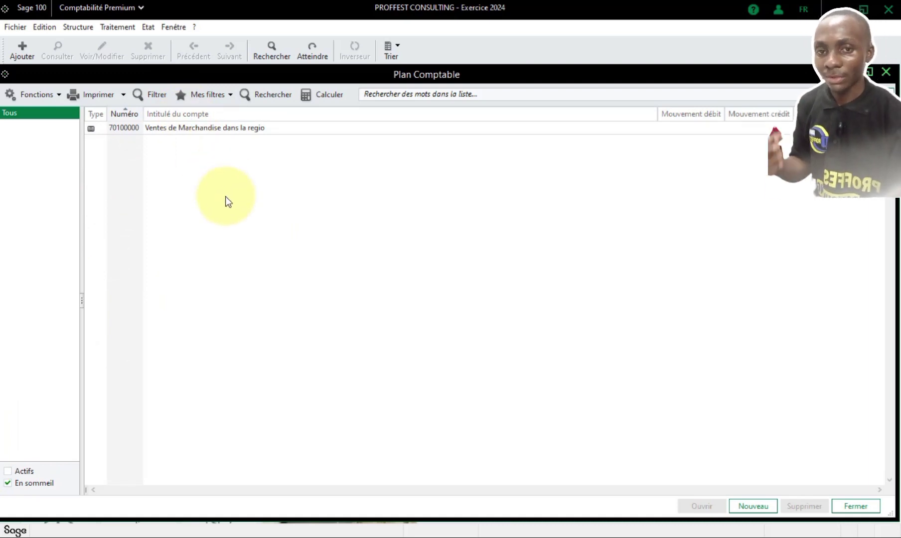
left_click(8, 471)
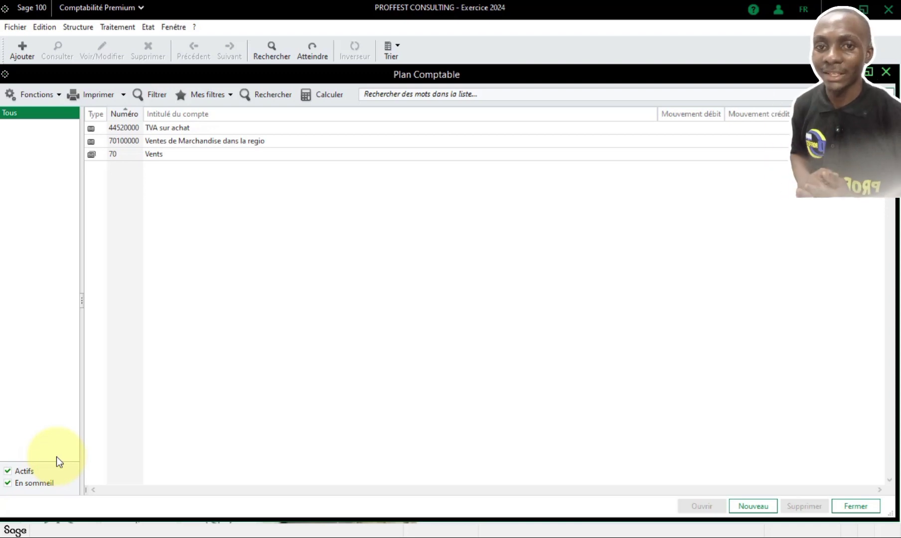